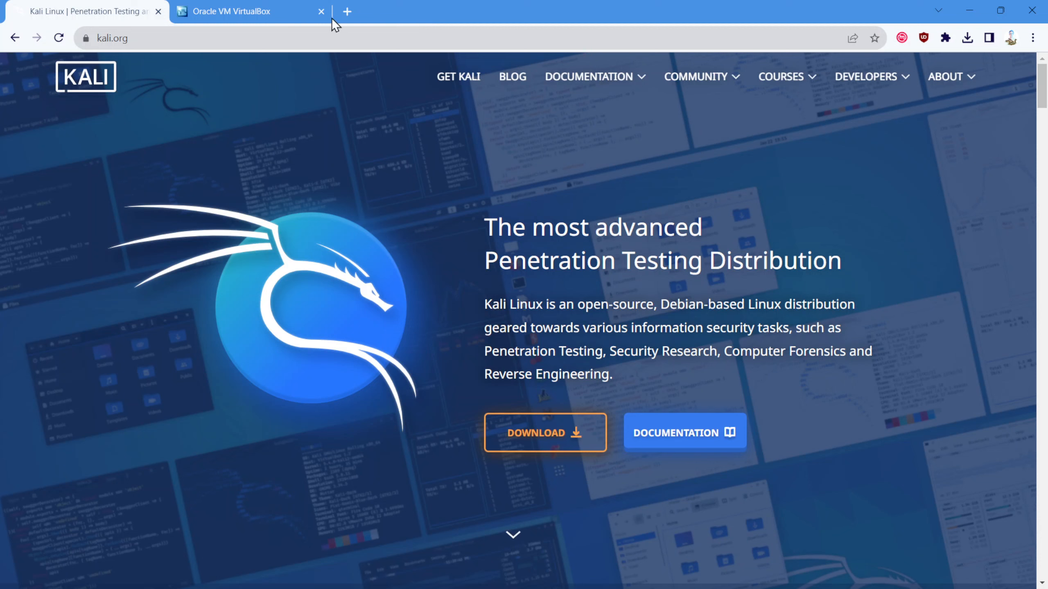
Step: Download the VirtualBox 7.0.10 installer for Windows hosts and save it to the Downloads folder
click(270, 8)
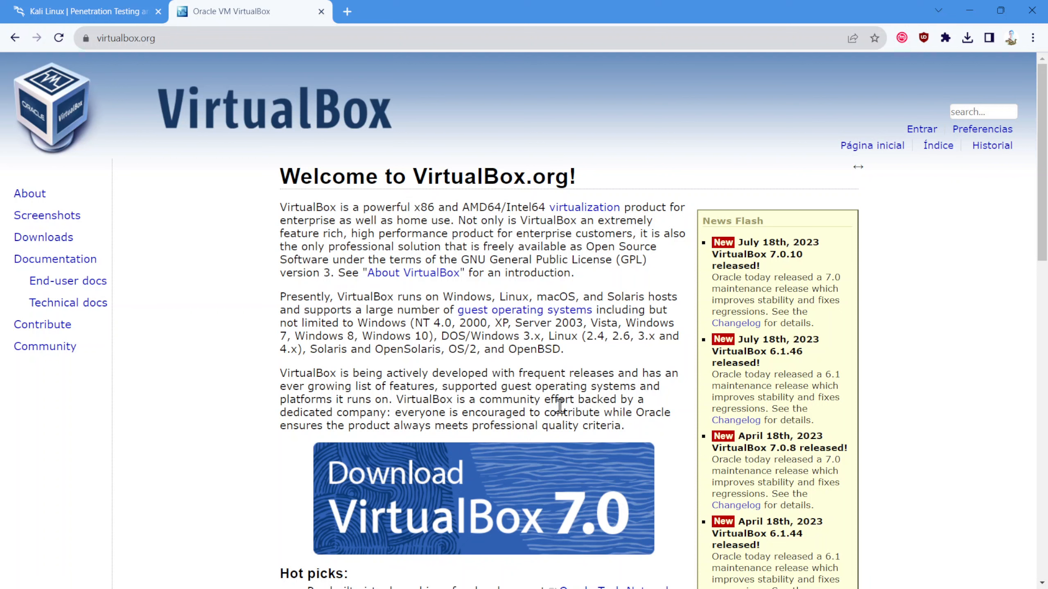
click(538, 458)
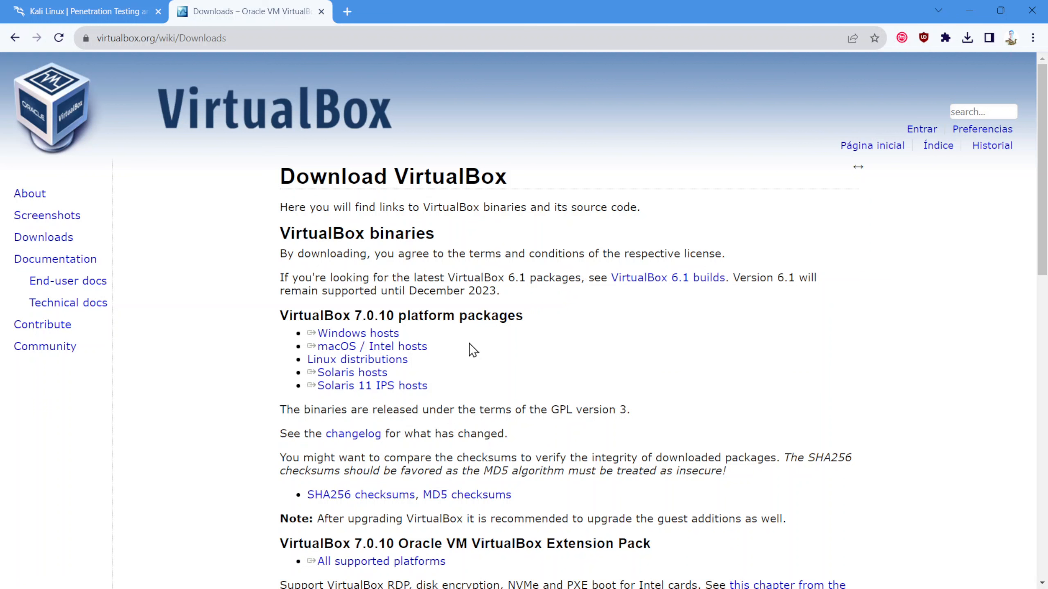
click(350, 338)
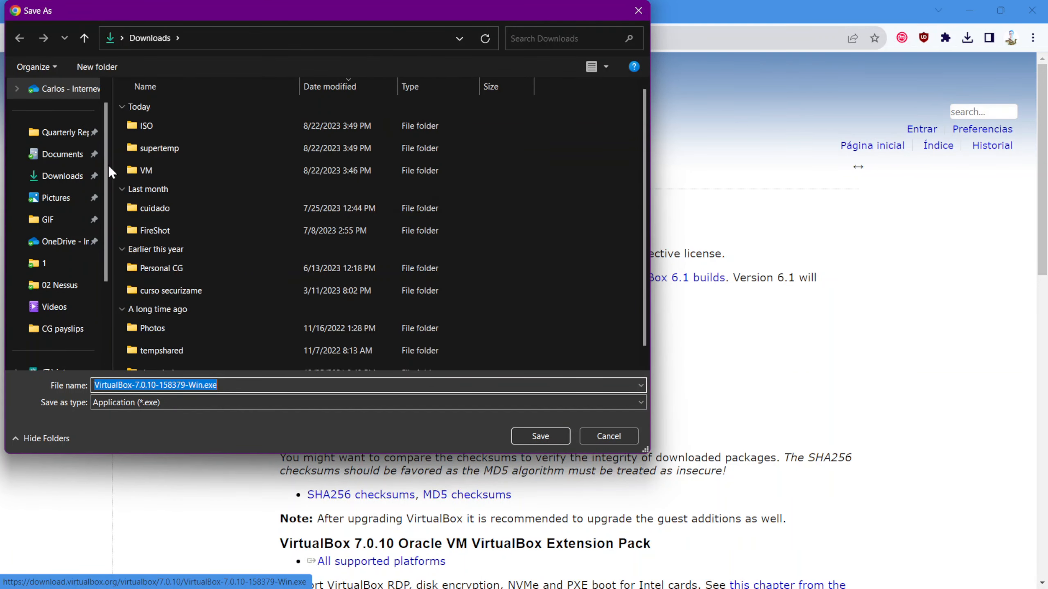
click(35, 179)
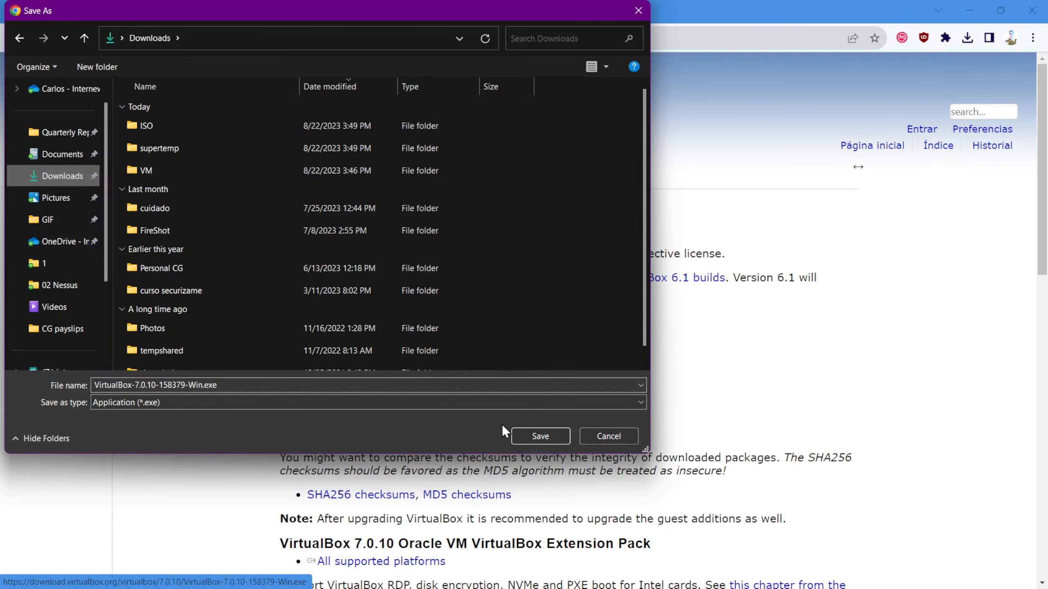
click(556, 438)
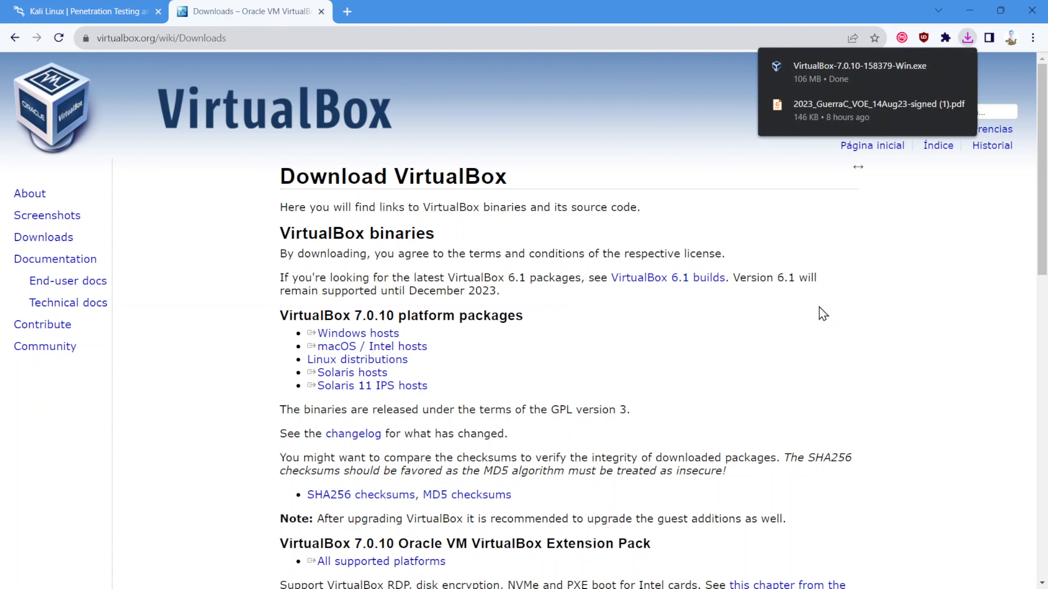
mouse_move(952, 61)
Step: Add the existing virtual machine kali-linux-2023.2-virtualbox-amd64.vbox from Downloads > VM > kali-linux-2023.2-virtualbox-amd64 to VirtualBox Manager
click(969, 10)
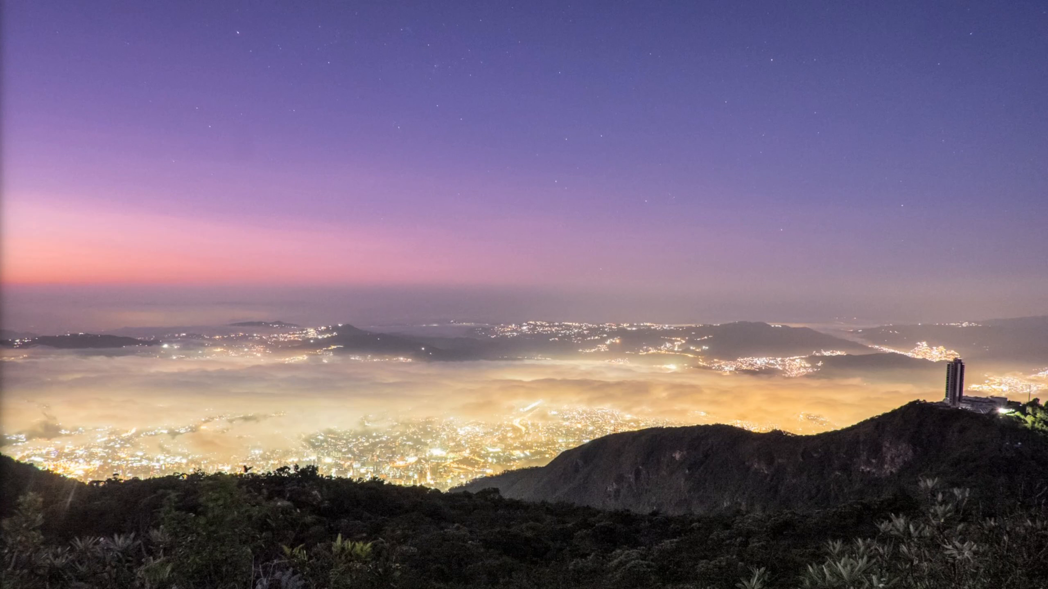
drag(392, 67, 585, 68)
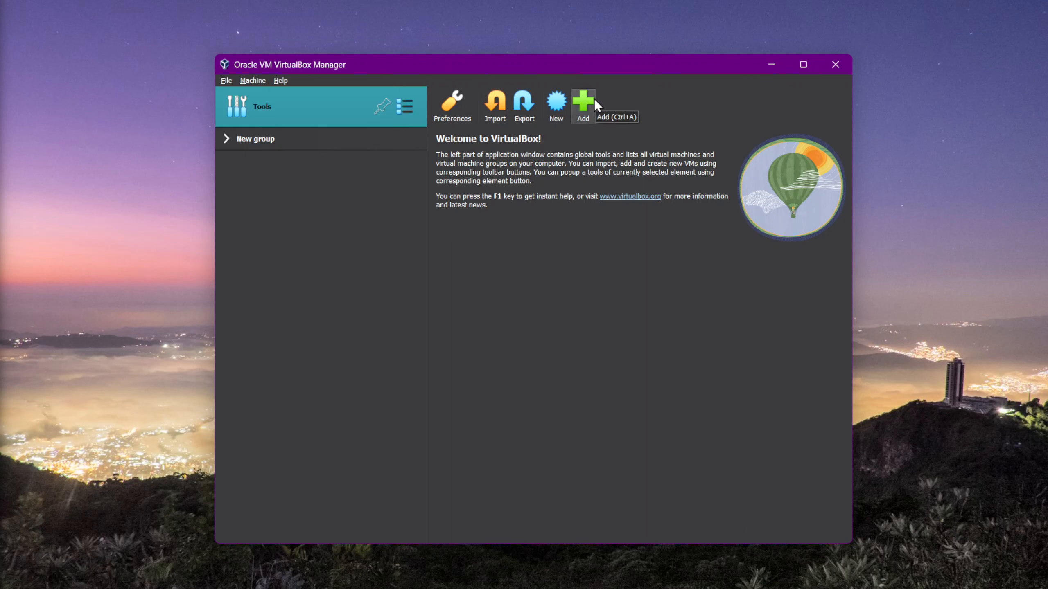
click(584, 104)
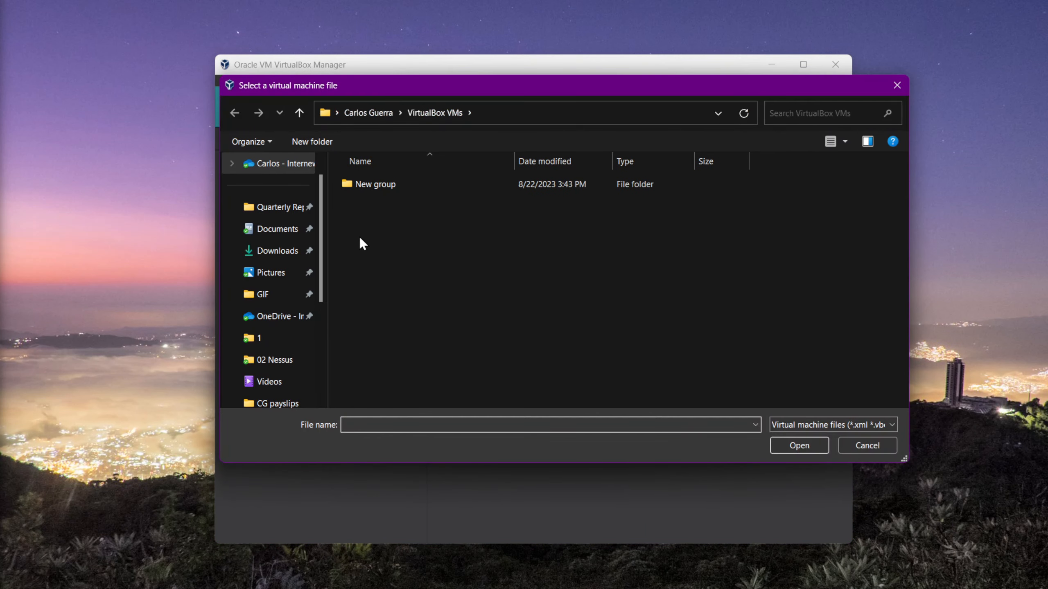
click(289, 250)
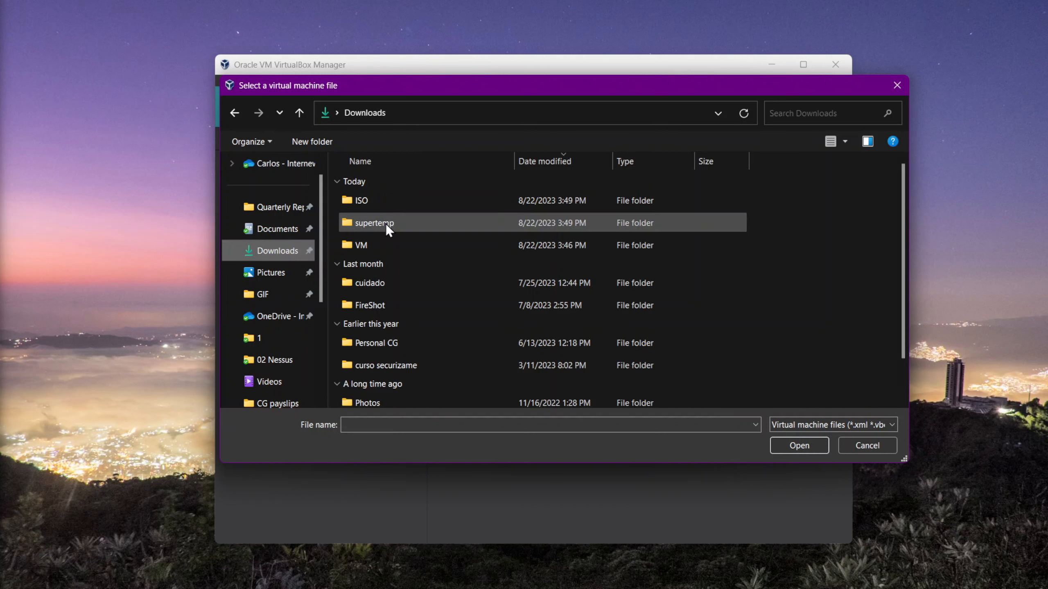
double_click(373, 246)
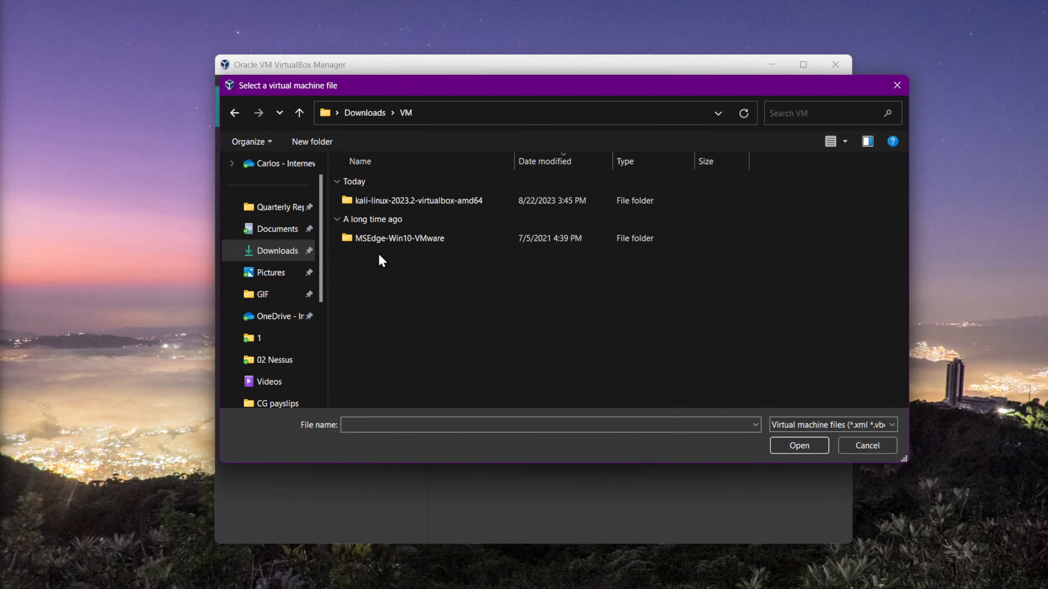
double_click(415, 199)
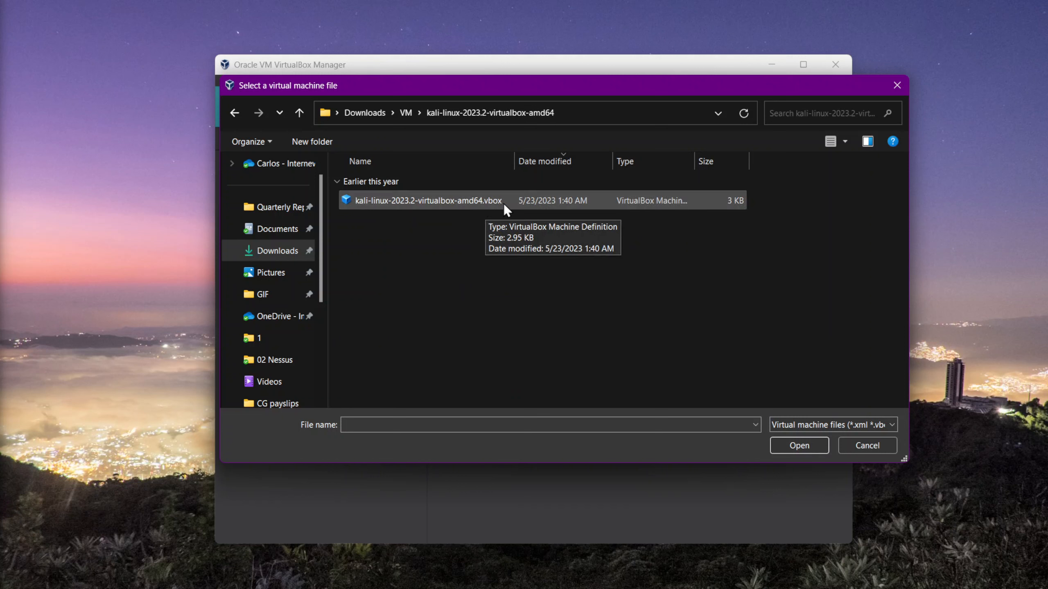
click(463, 201)
click(798, 445)
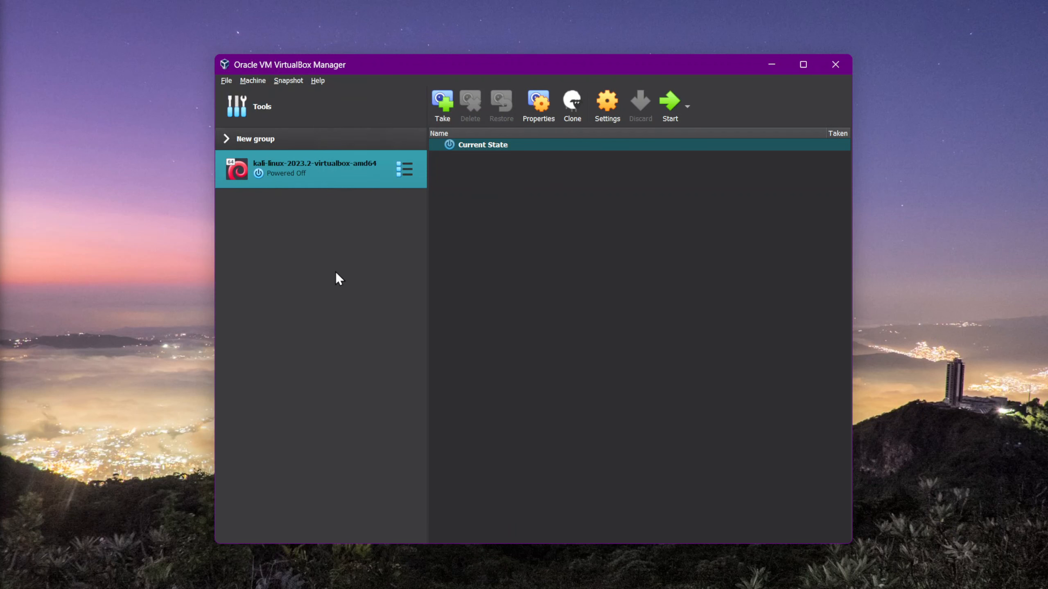
Step: Select the kali-linux-2023.2-virtualbox-amd64 machine and start it
click(324, 121)
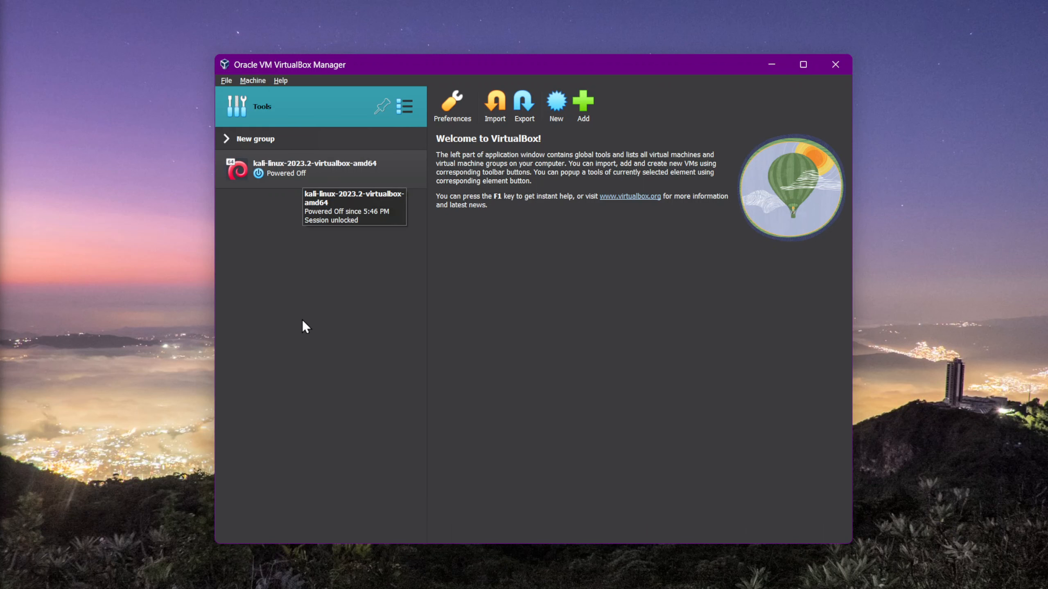
click(310, 176)
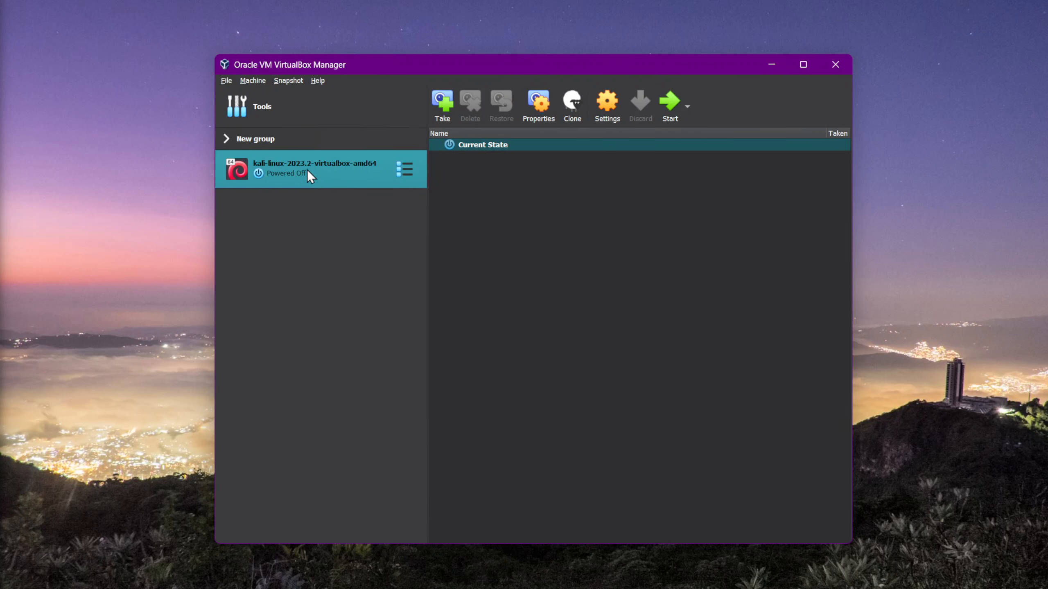
click(672, 112)
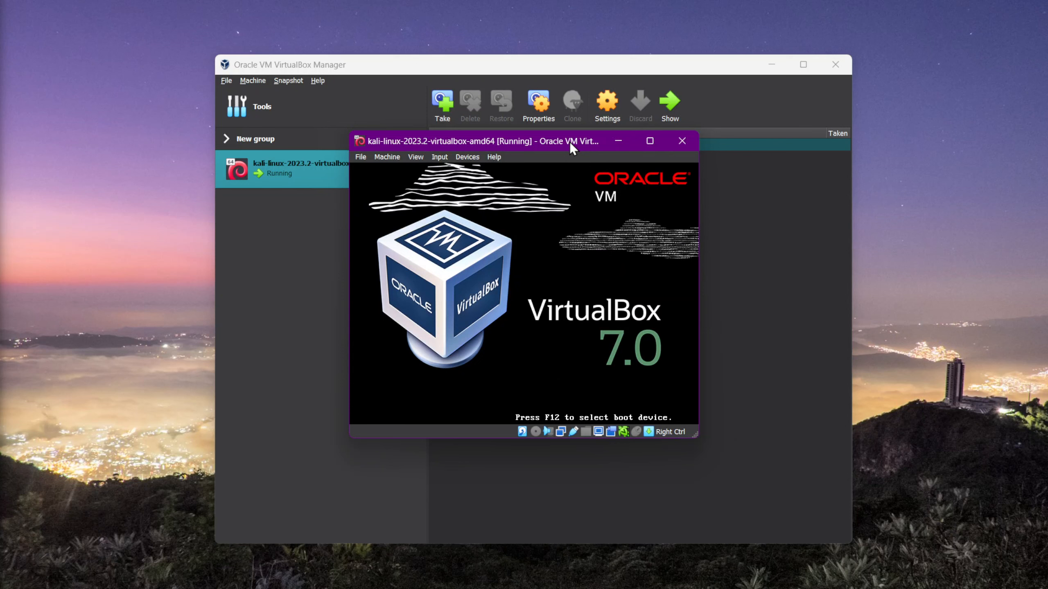
Step: Move the VM window and boot the default Kali GNU/Linux entry
drag(569, 141, 410, 39)
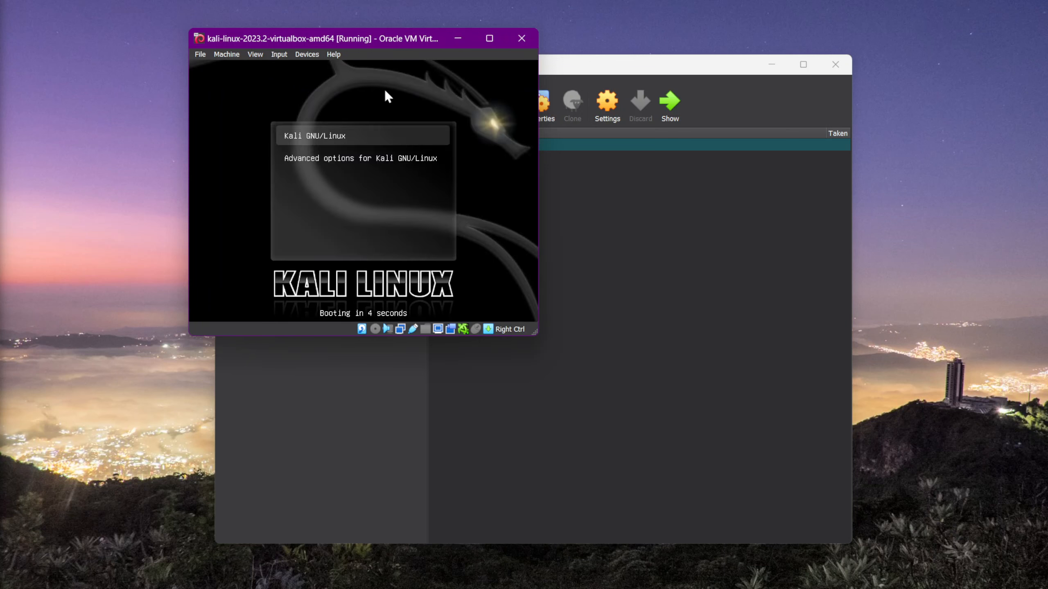
key(Return)
drag(354, 40, 347, 42)
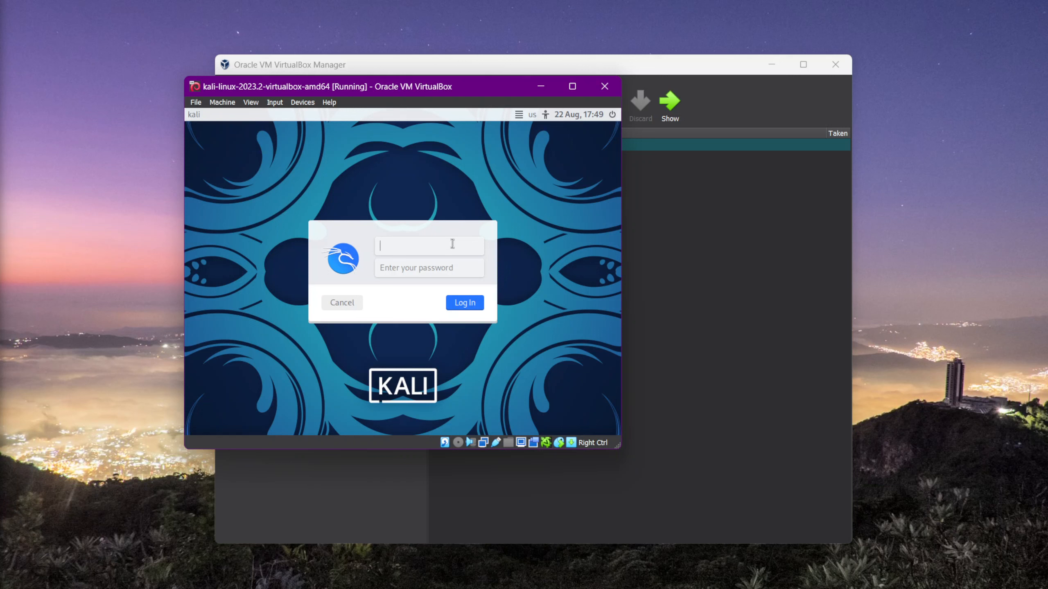
Step: Log in to Kali with the default username and the account password
text(kali)
key(Tab)
text(kali)
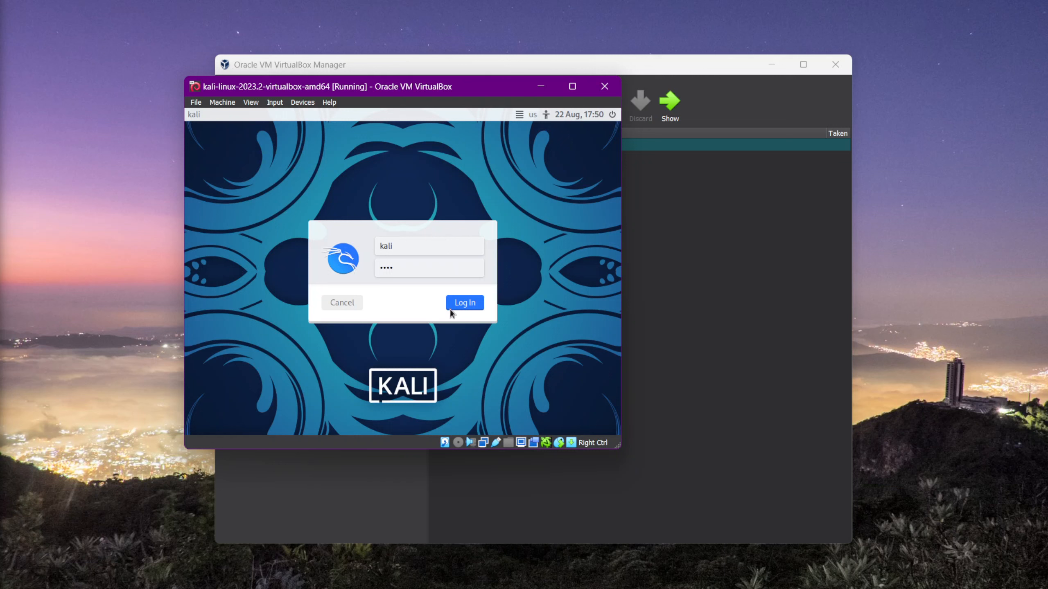
click(464, 307)
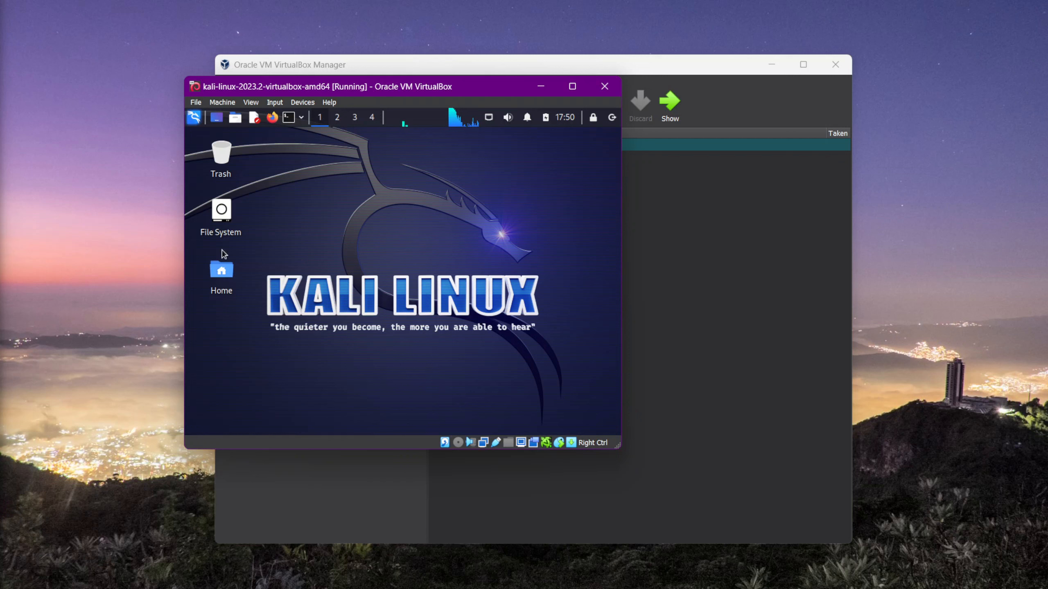
click(221, 155)
click(221, 211)
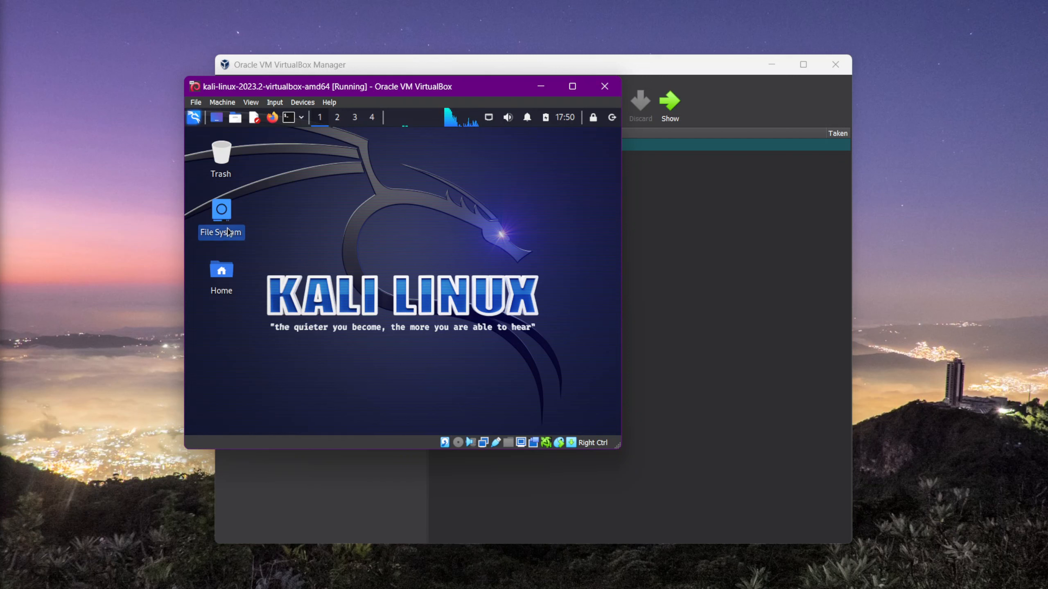
click(228, 271)
click(282, 187)
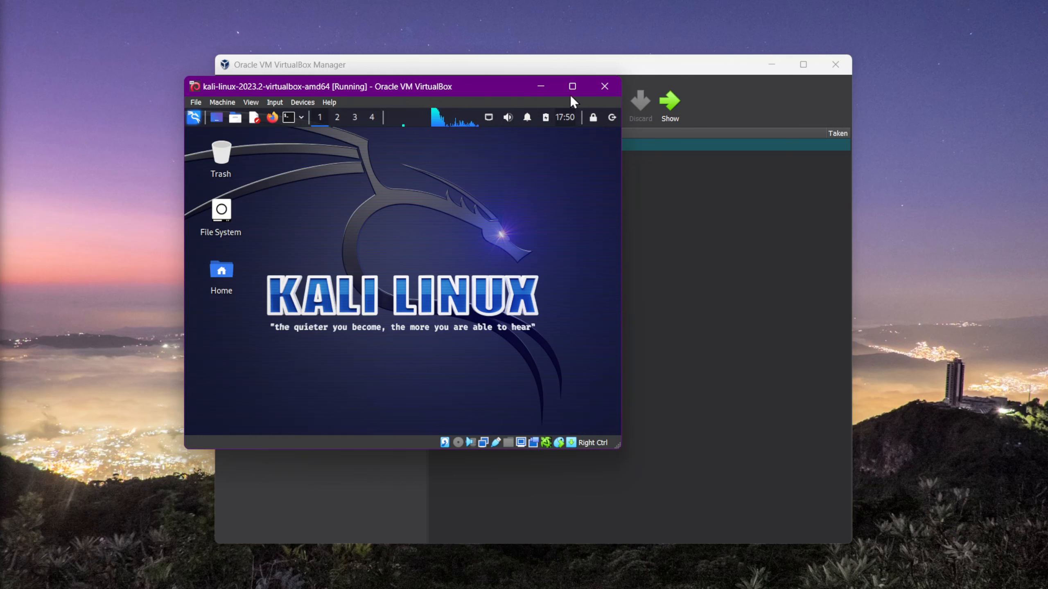
Step: Move the VM window to the upper-left corner and enlarge it to fill most of the screen
mouse_move(571, 88)
mouse_move(426, 92)
mouse_down()
mouse_move(404, 57)
mouse_move(313, 15)
mouse_up()
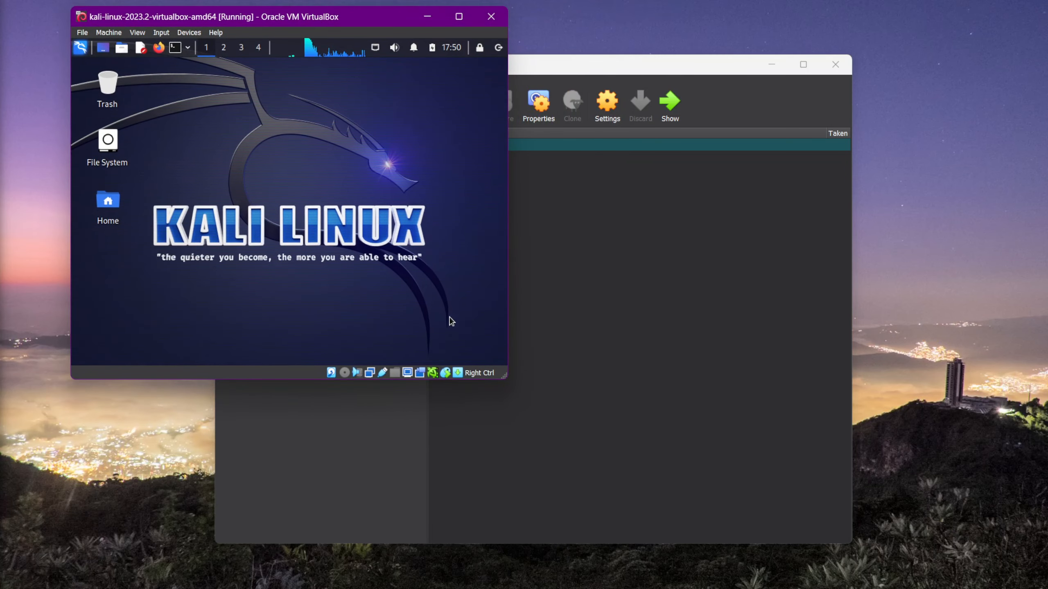
drag(502, 374, 916, 571)
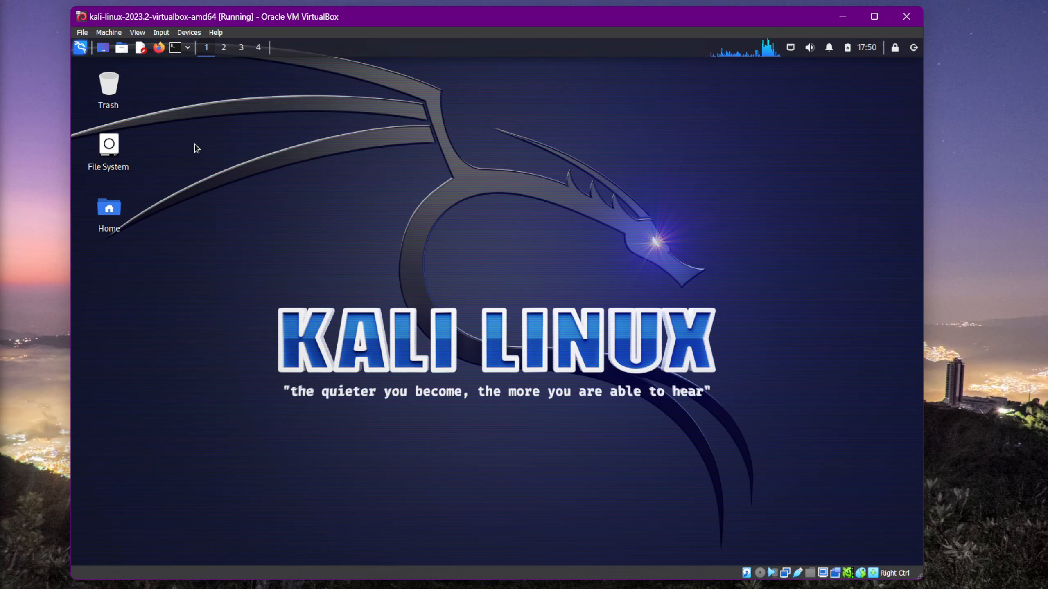
Step: Open the home folder in the file manager, reposition its window, and close it
click(122, 48)
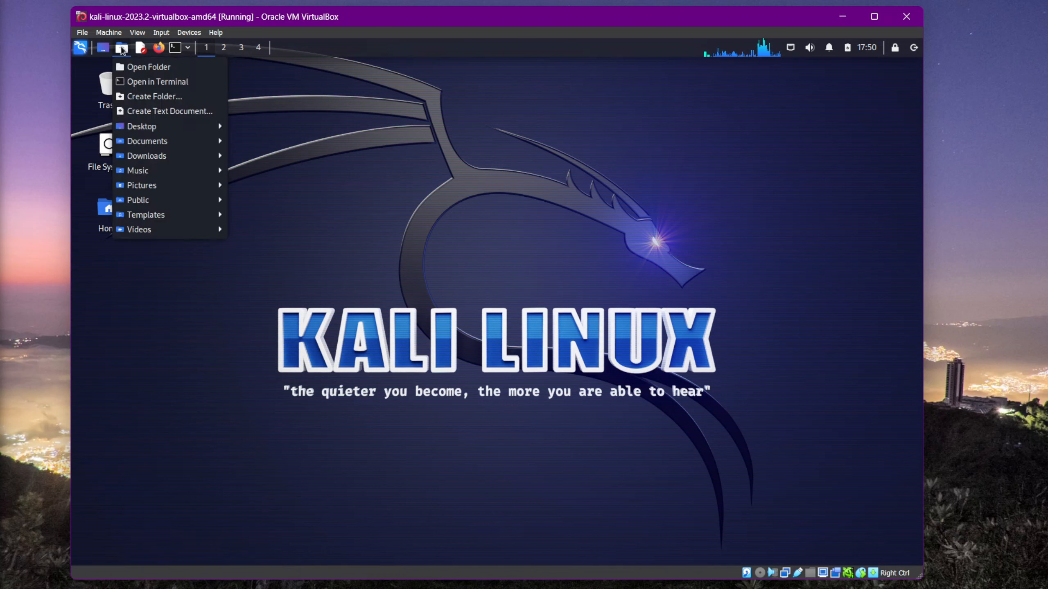
click(137, 67)
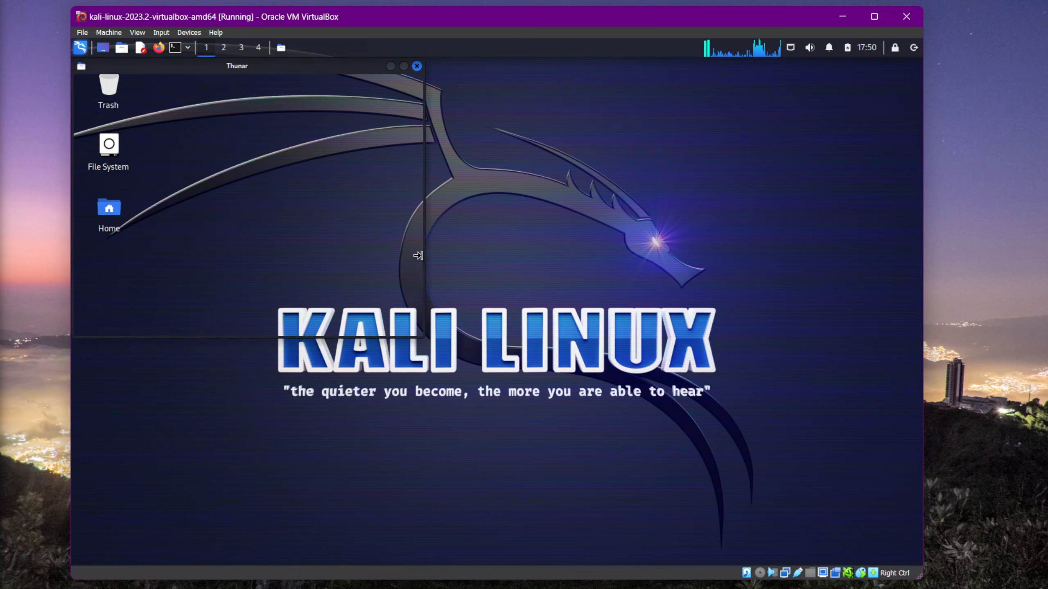
drag(264, 66, 649, 163)
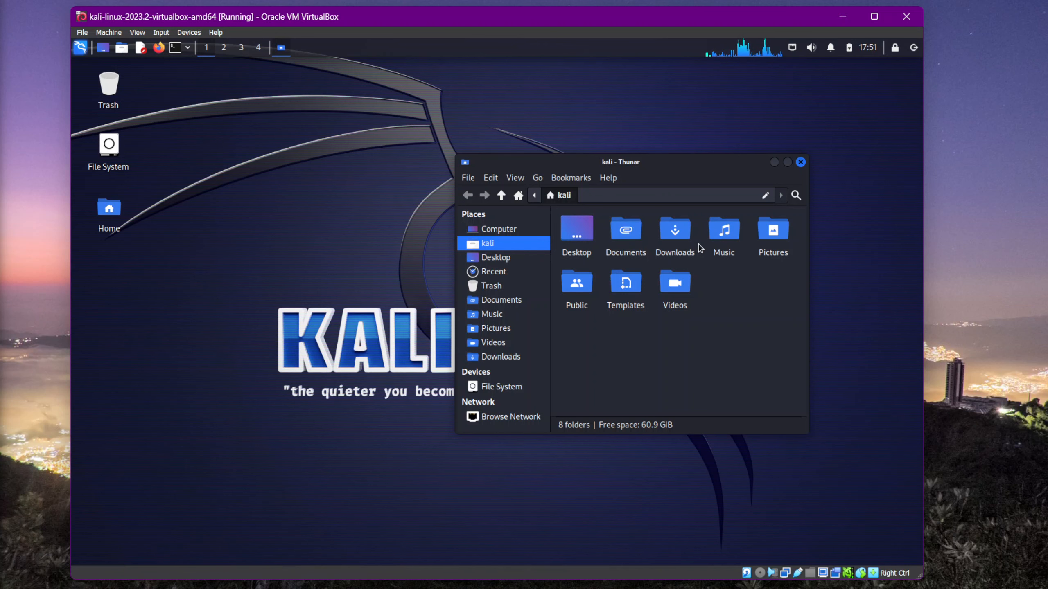
click(800, 162)
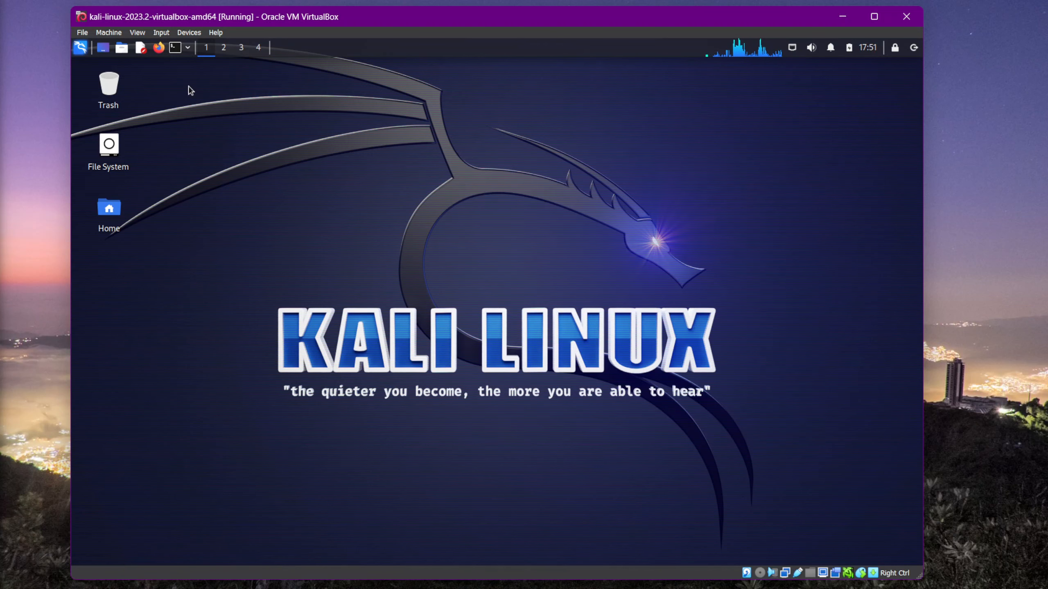
Step: Browse the tool categories in the Applications menu, from Information Gathering through Social Engineering Tools, then close the menu
click(80, 48)
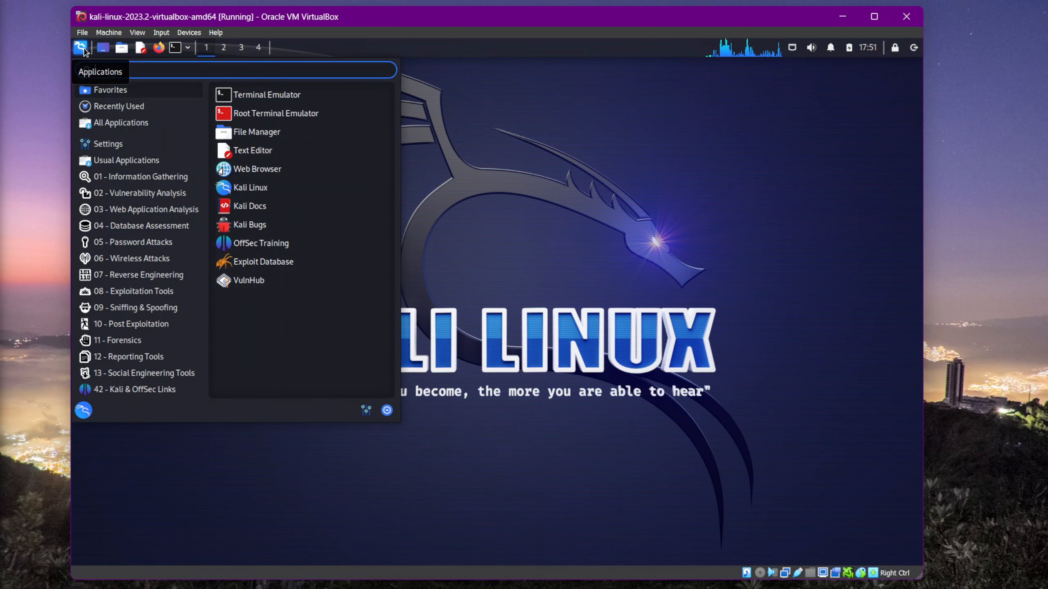
click(155, 178)
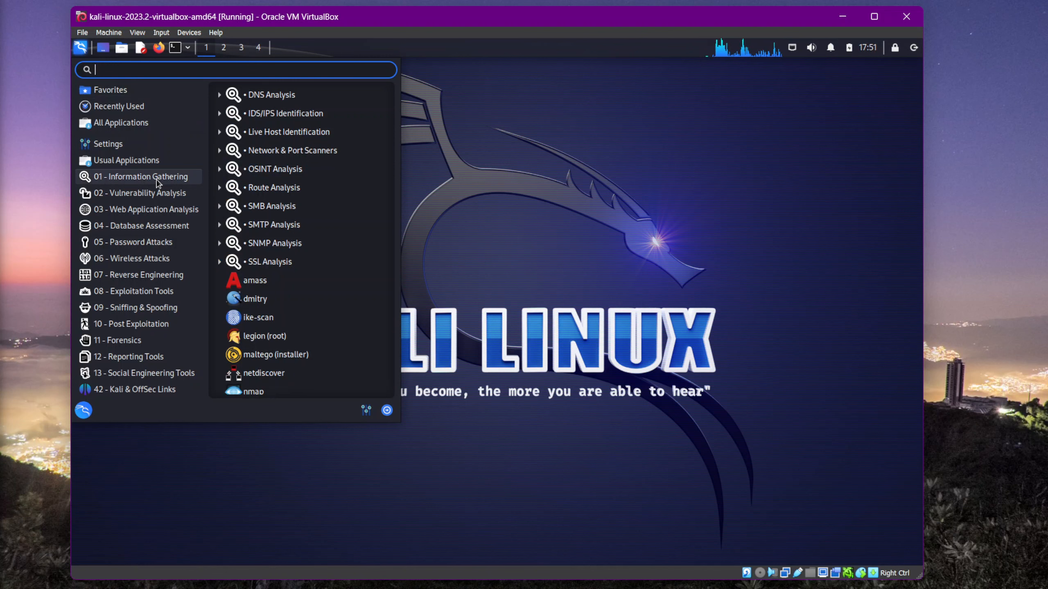
click(158, 192)
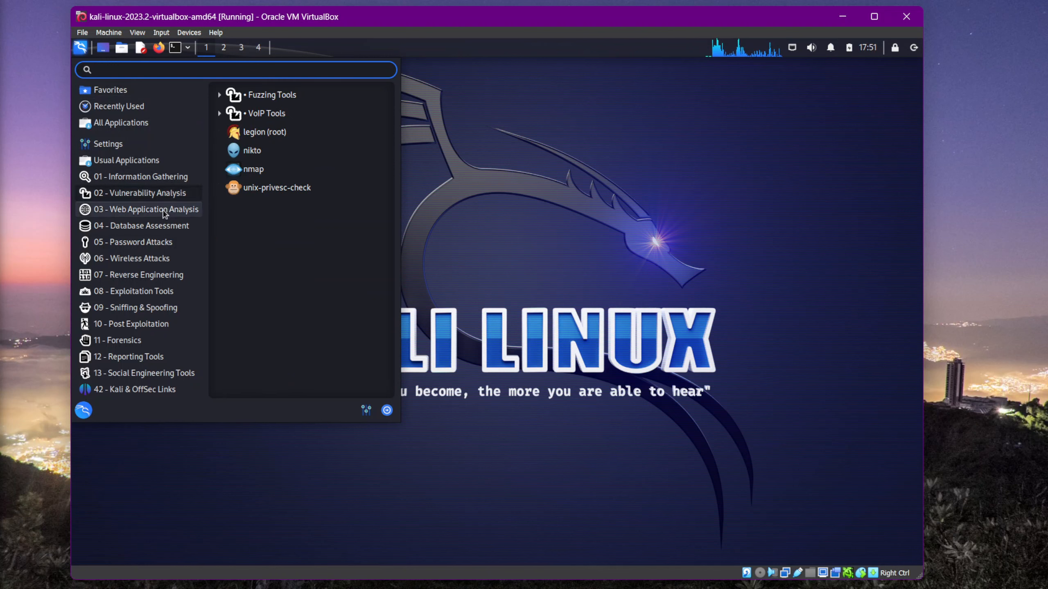
click(164, 211)
click(164, 227)
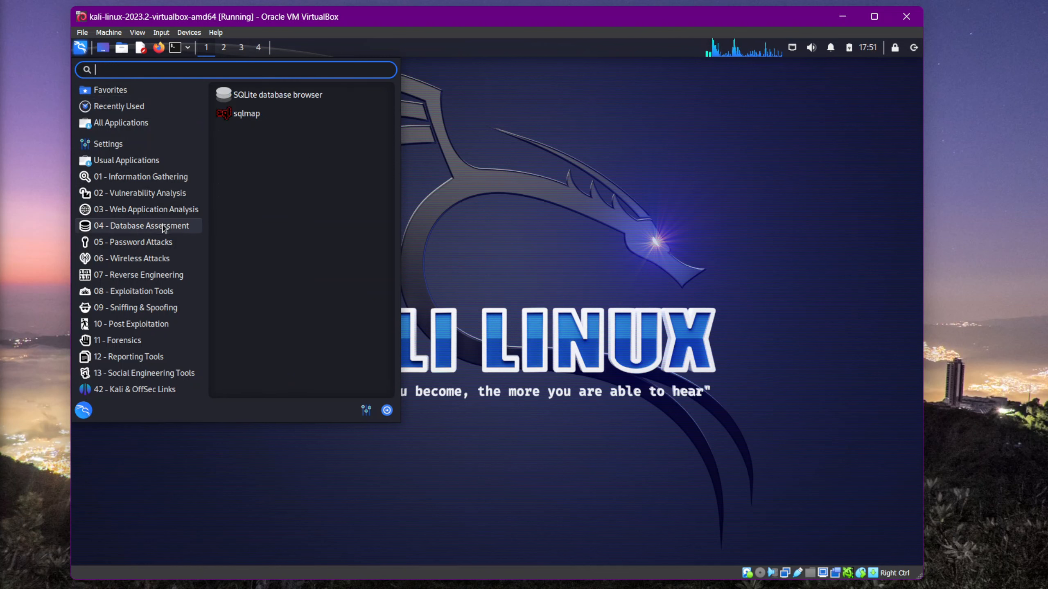
click(165, 243)
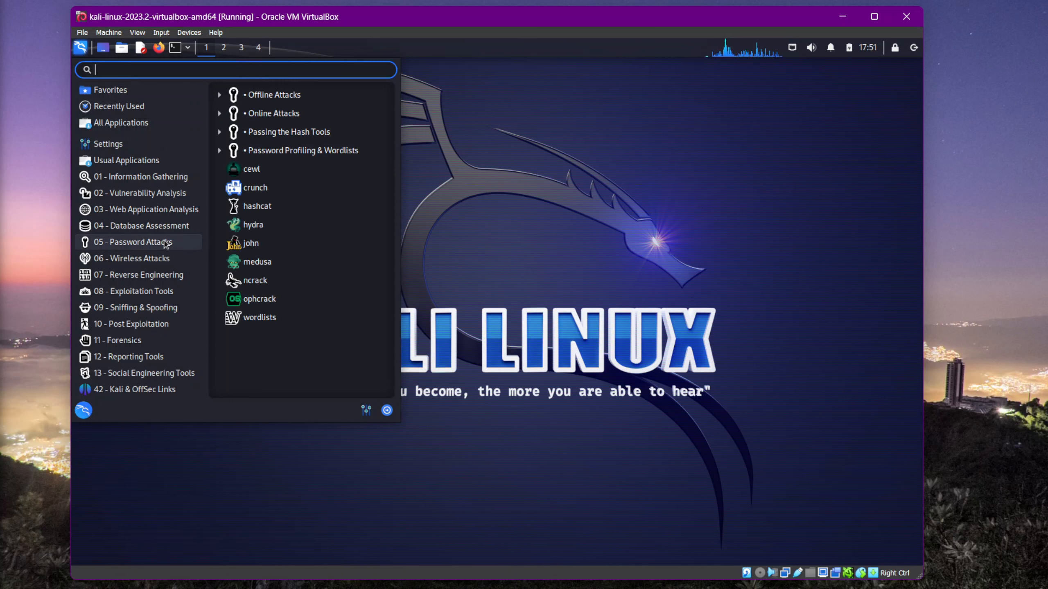
click(167, 259)
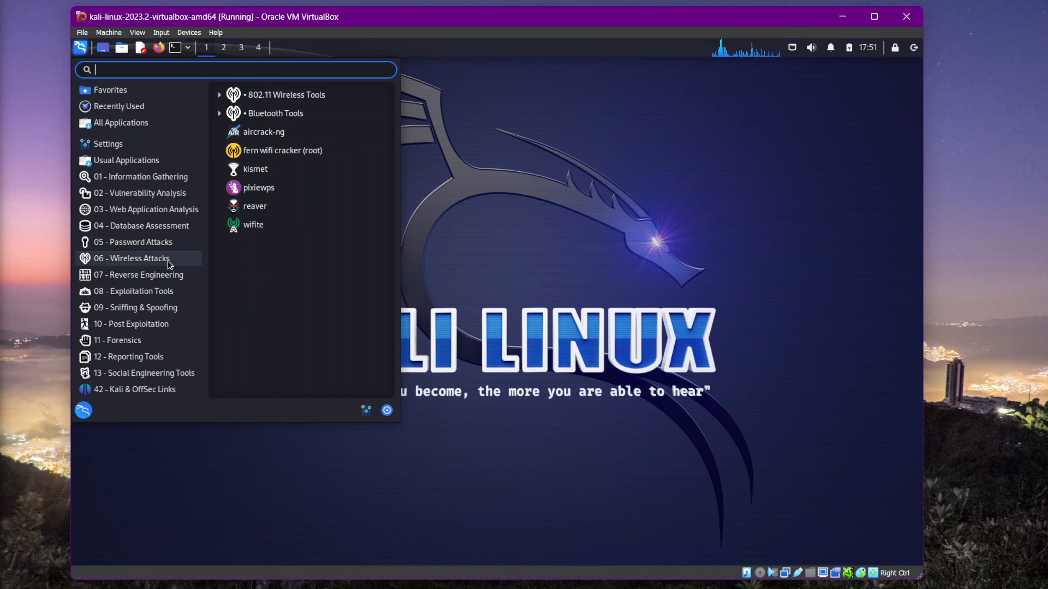
click(161, 276)
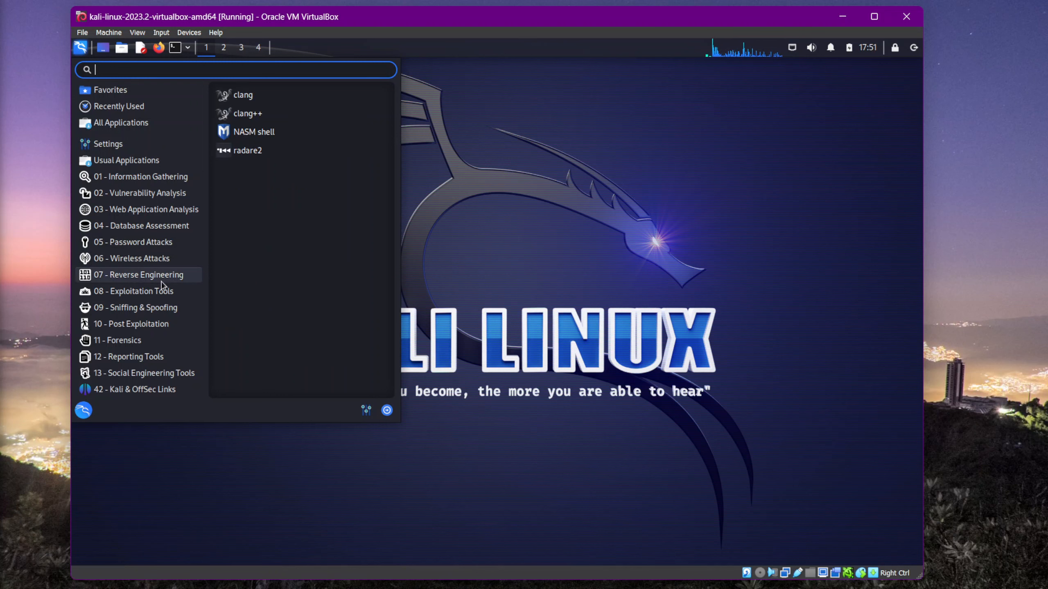
click(160, 293)
click(161, 309)
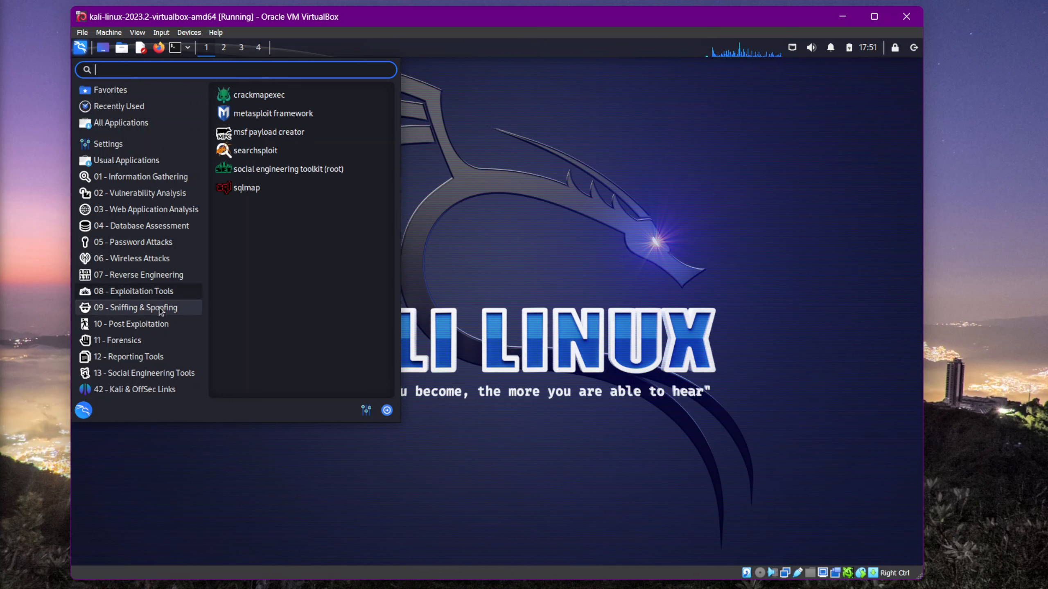
click(158, 326)
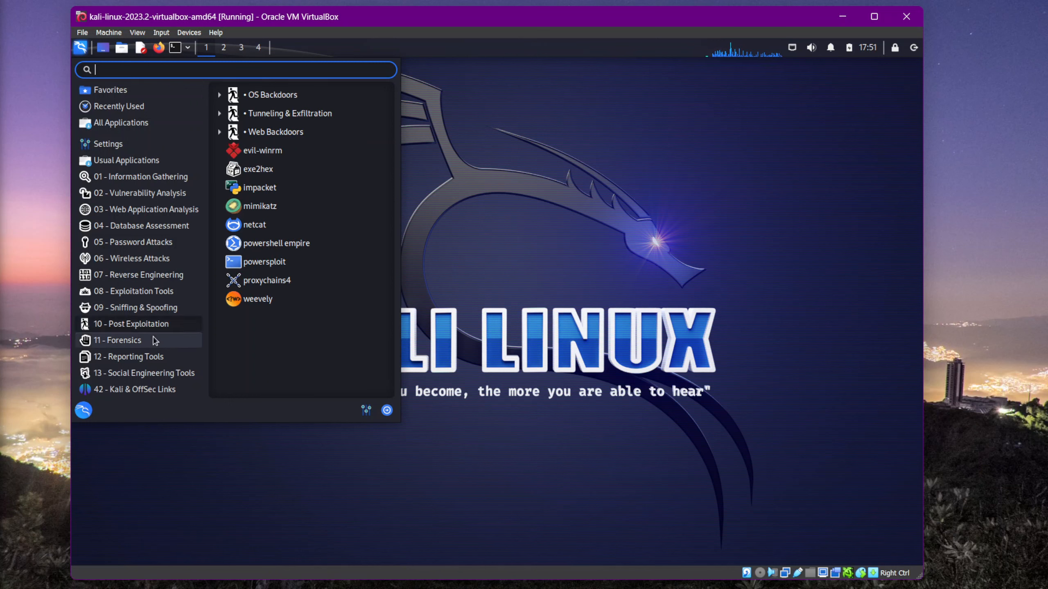
click(153, 342)
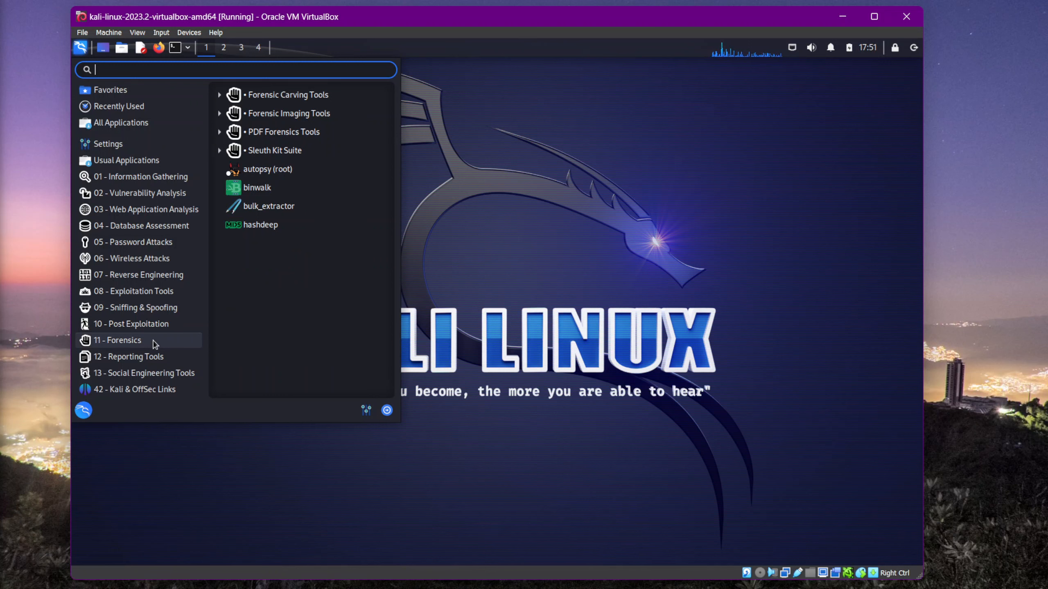
click(163, 358)
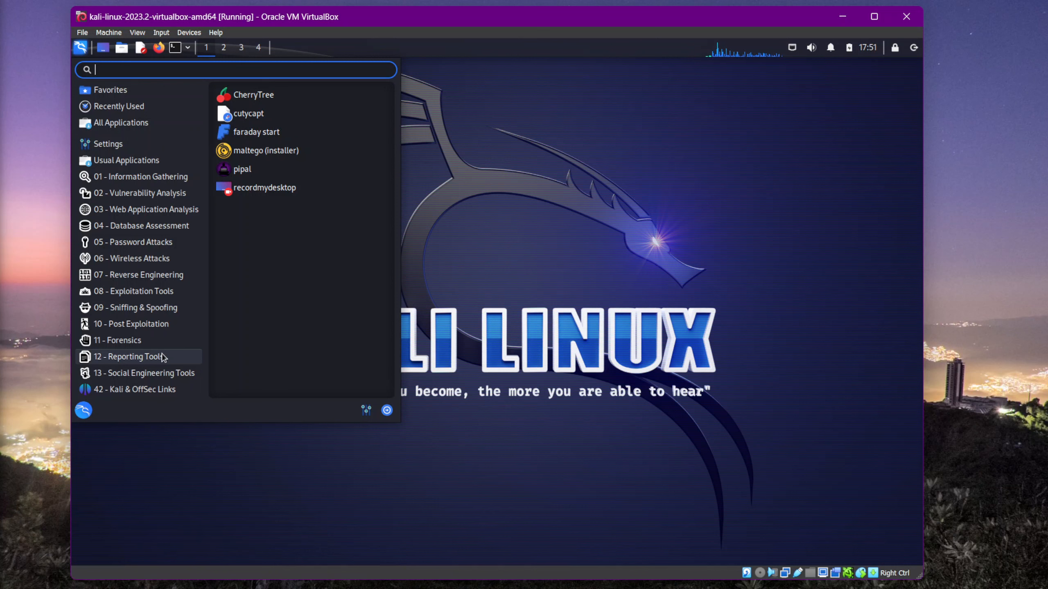
click(163, 374)
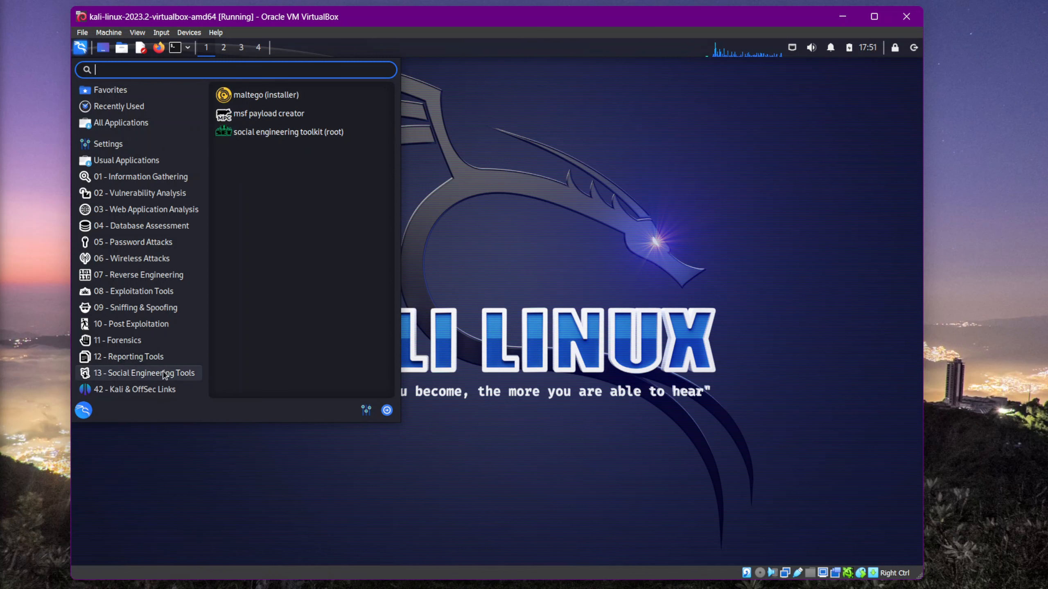
click(157, 180)
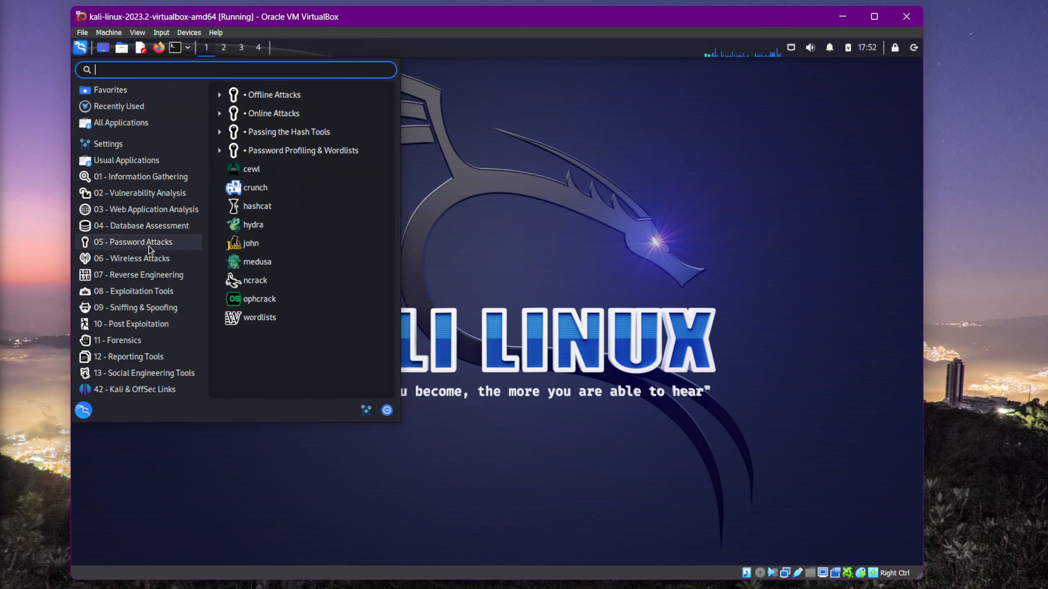
click(591, 207)
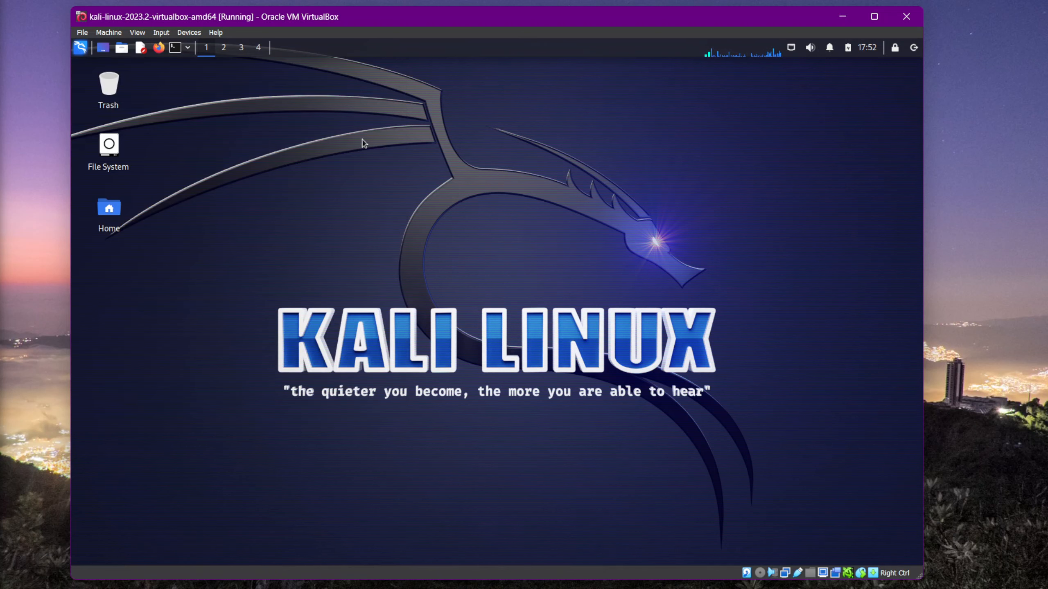
Step: Open a Terminal Emulator window, move it slightly, and enlarge it
click(175, 51)
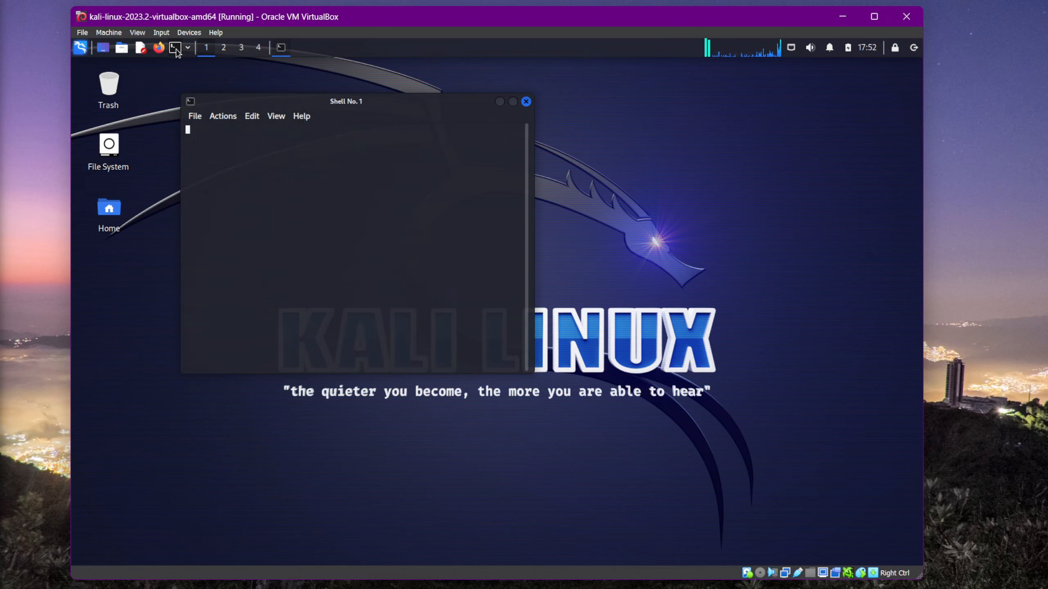
drag(357, 110, 372, 122)
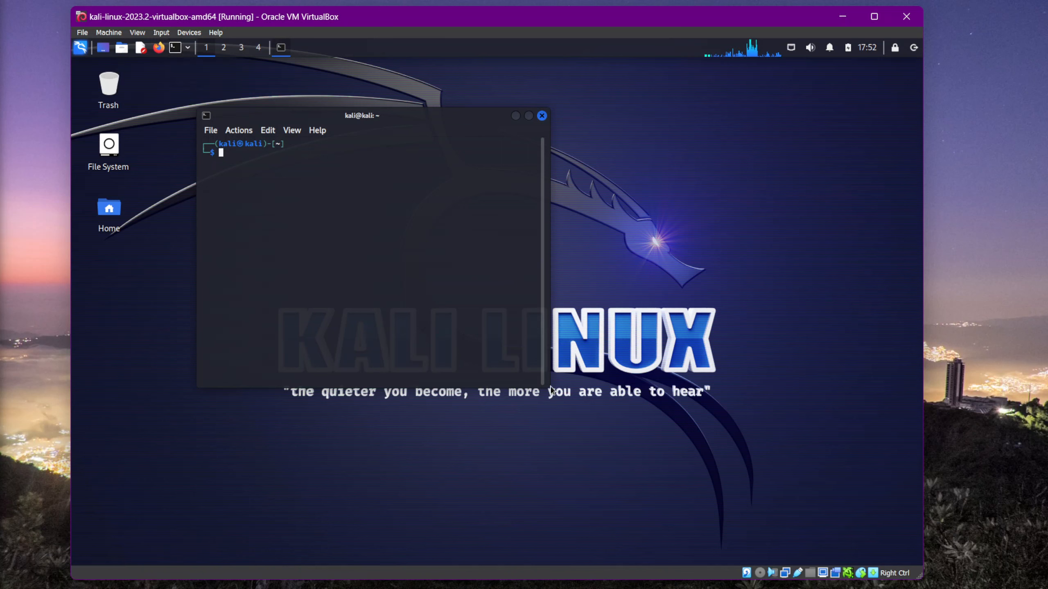
drag(549, 387, 680, 451)
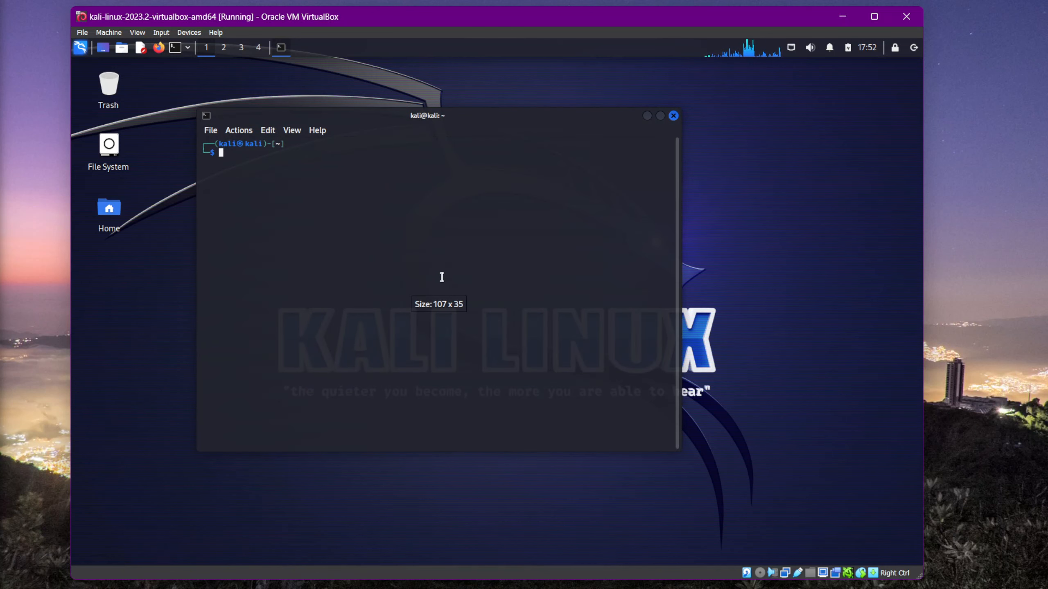
Step: Enlarge the terminal's font size six steps and submit an empty command line
key(ctrl+plus)
key(ctrl+plus)
key(ctrl+plus)
key(ctrl+plus)
key(ctrl+plus)
key(ctrl+plus)
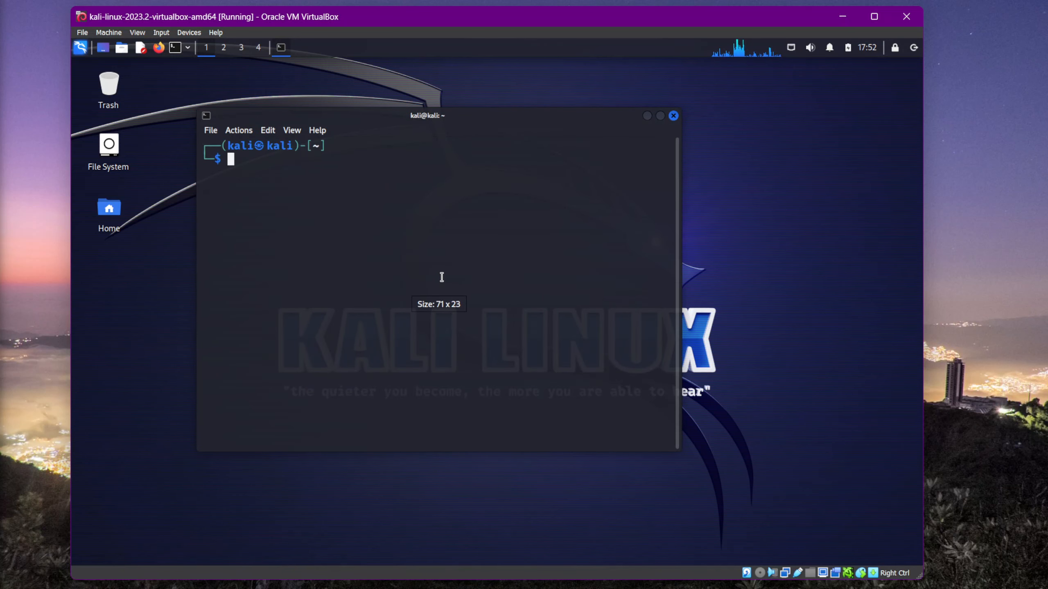
key(ctrl+plus)
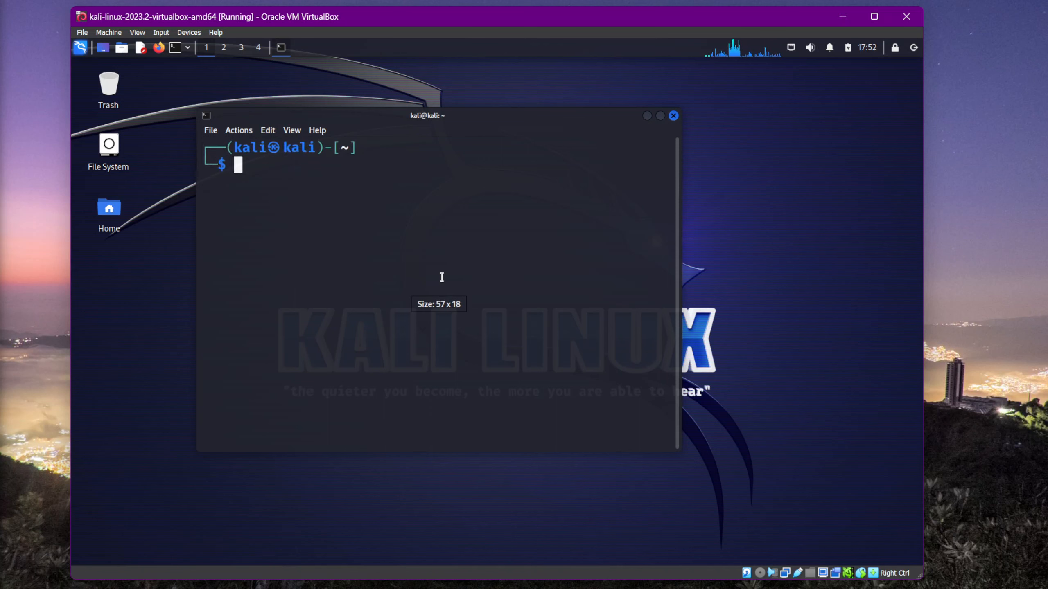
key(Return)
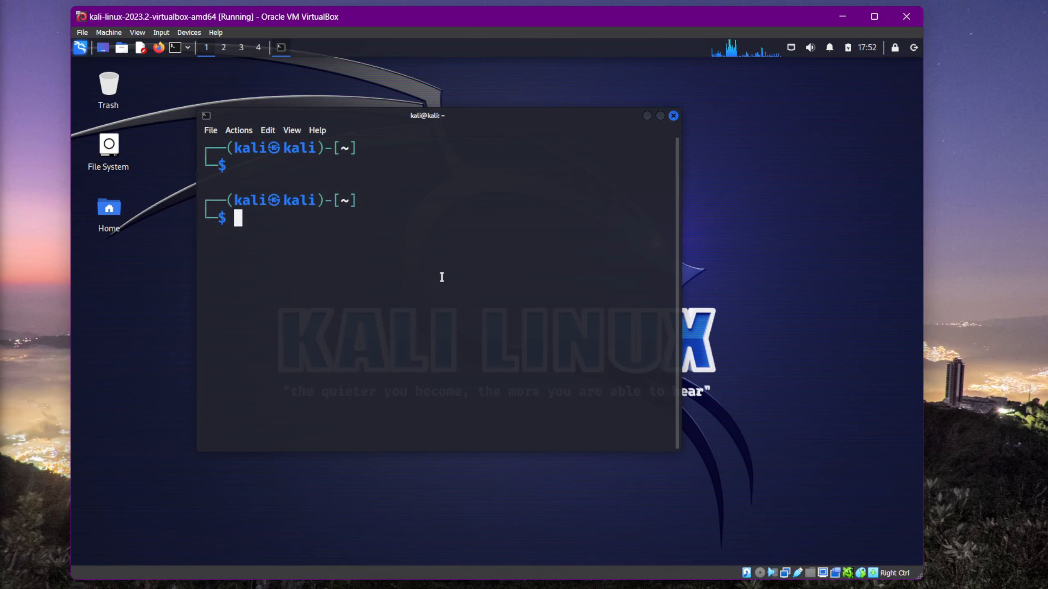